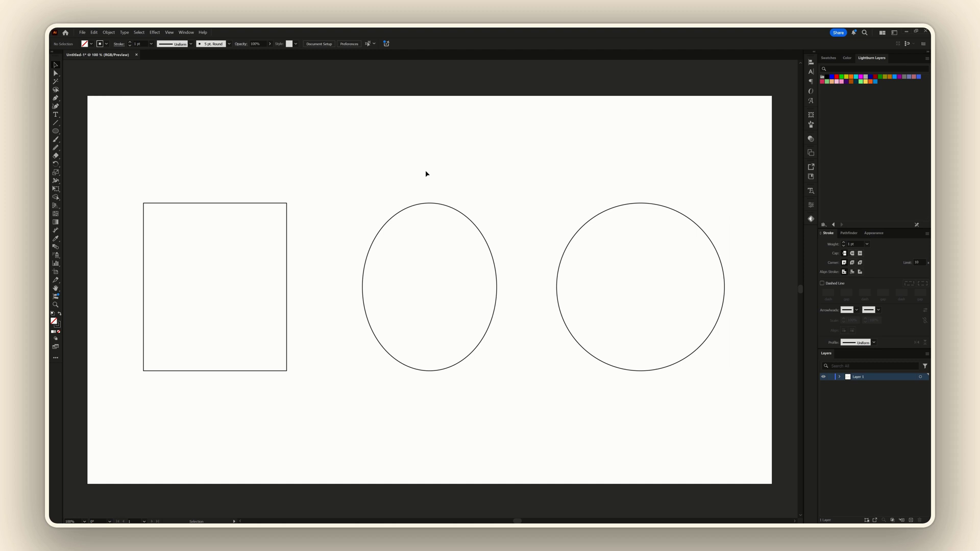
- Give the oval a 40 pt stroke with Round Cap and Round Join
left_click(432, 204)
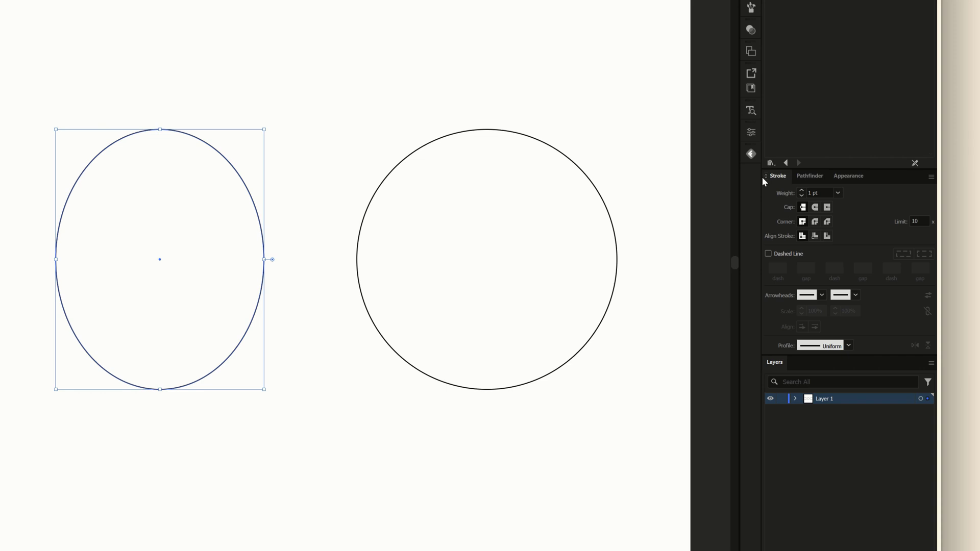
left_click(838, 192)
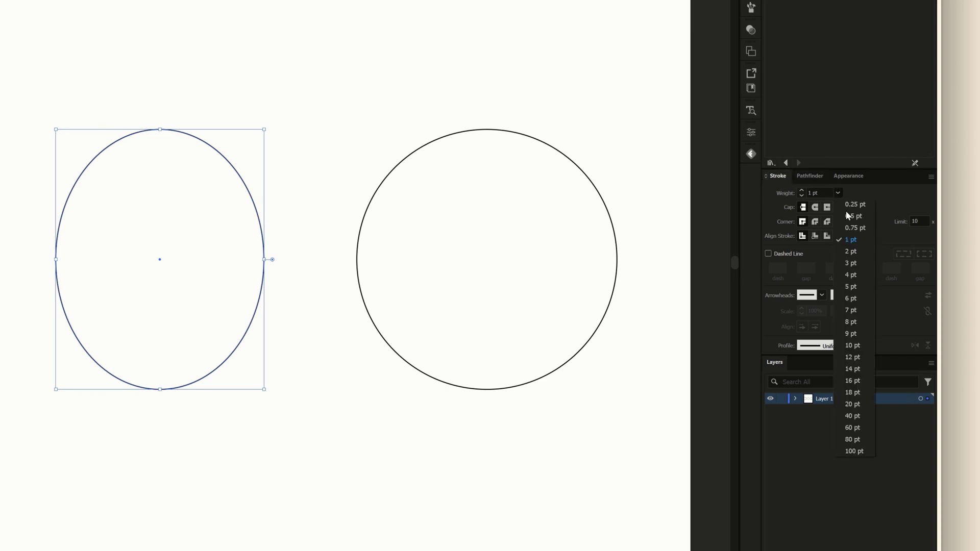
left_click(852, 416)
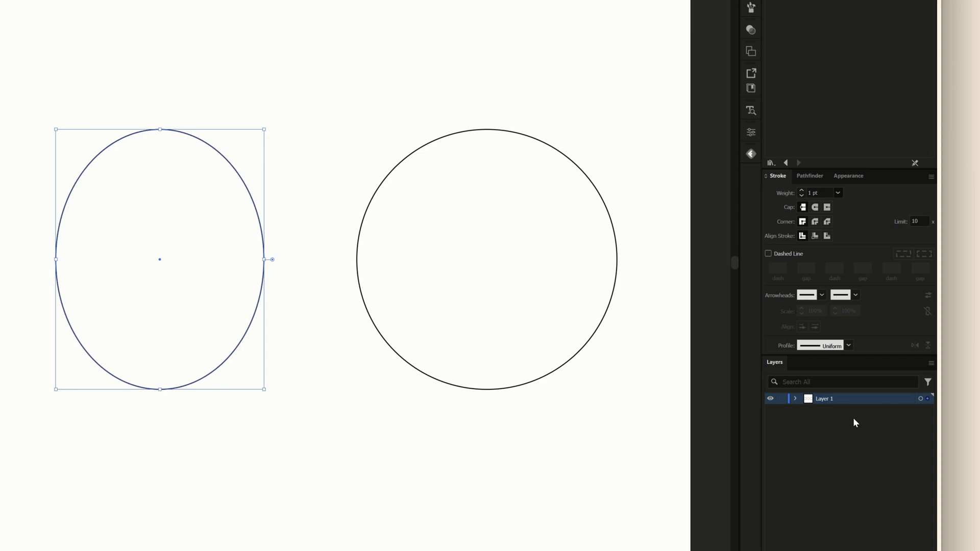
left_click(814, 210)
left_click(815, 223)
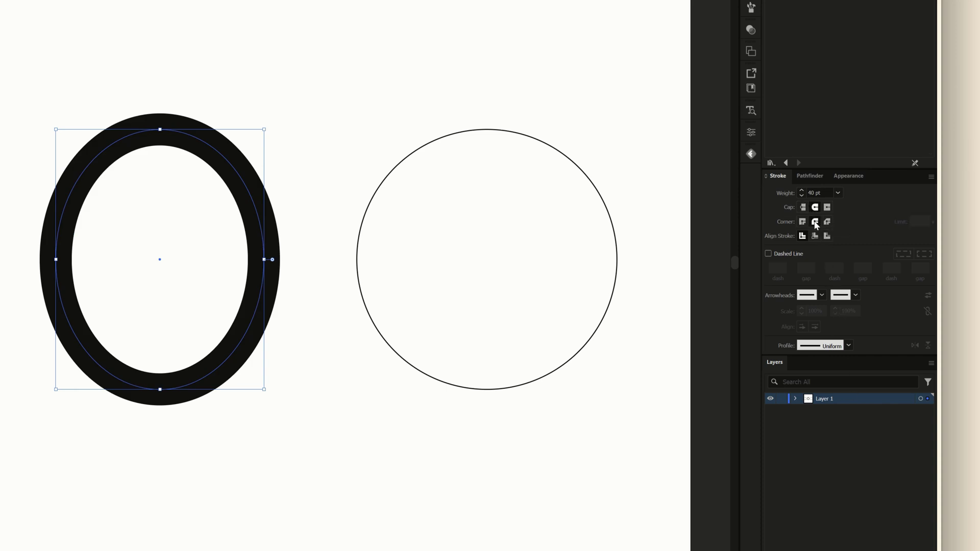
- Make the oval's stroke a dashed line with 0 pt dashes and a 30 pt gap, then 29 pt
left_click(768, 254)
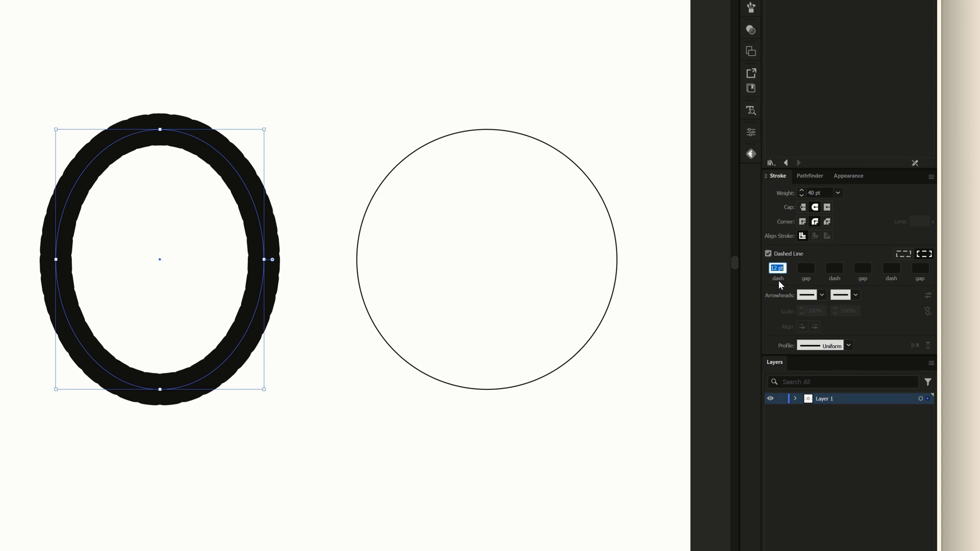
type("0")
left_click(808, 267)
type("30")
key("Return")
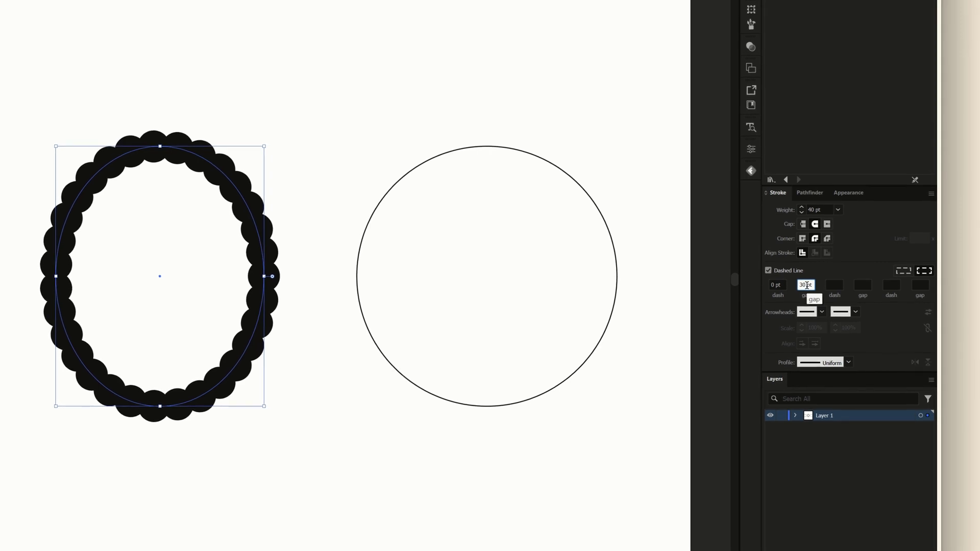
key("Down")
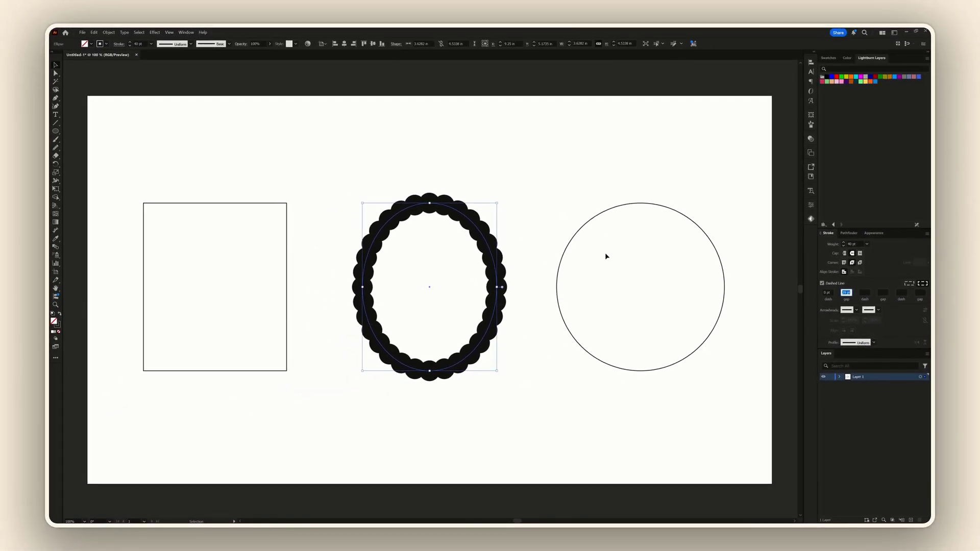
- Copy the oval's 40 pt dashed stroke onto the circle and rectangle with the Eyedropper, then deselect
left_click(595, 219)
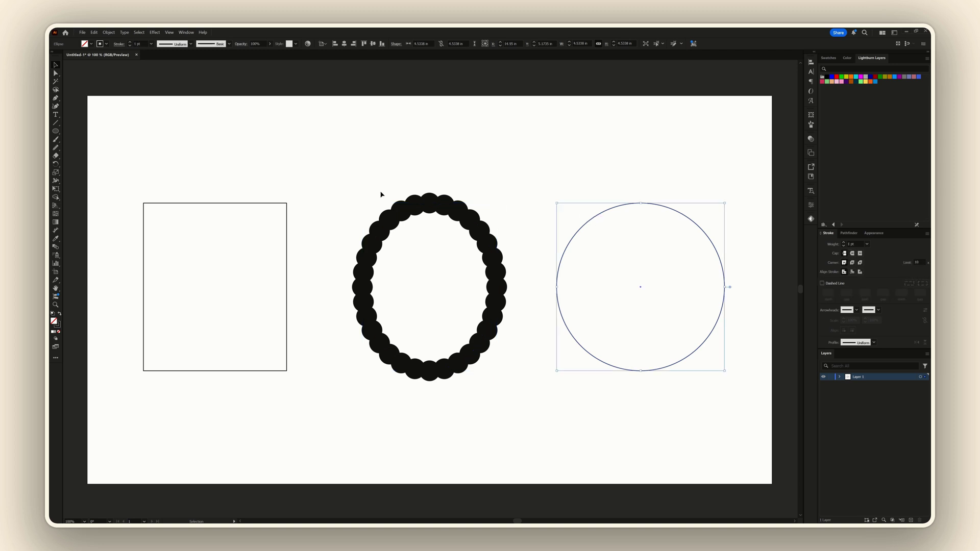
left_click(287, 206, "shift")
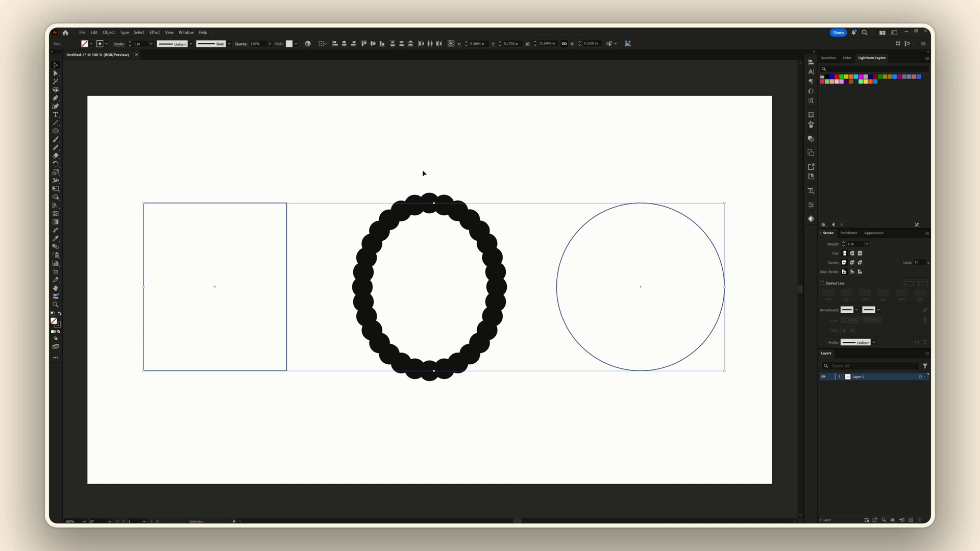
key("i")
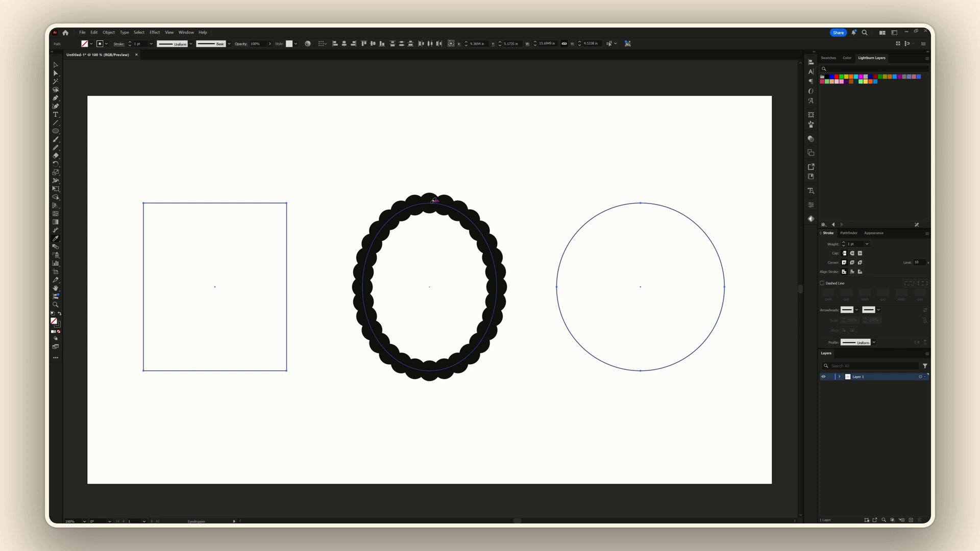
left_click(433, 201)
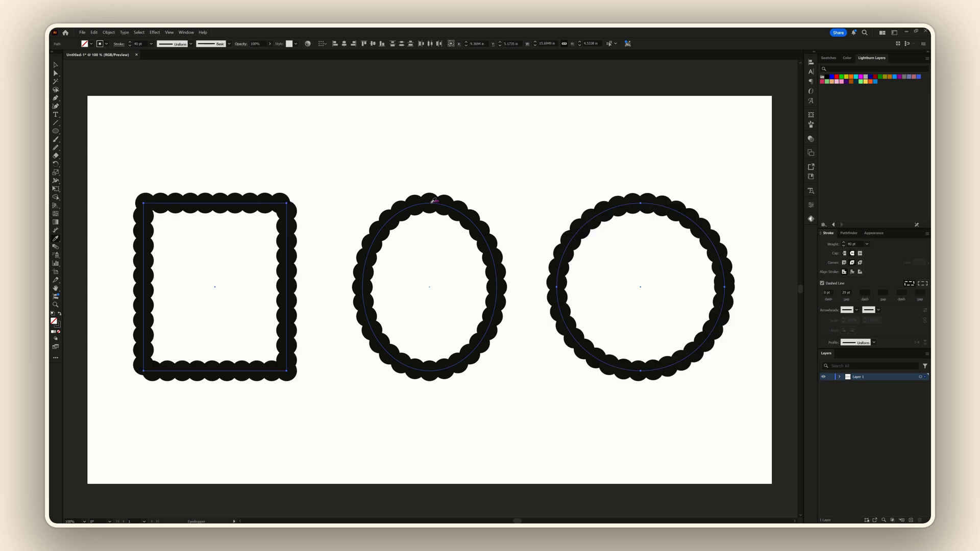
key("v")
key("ctrl+a")
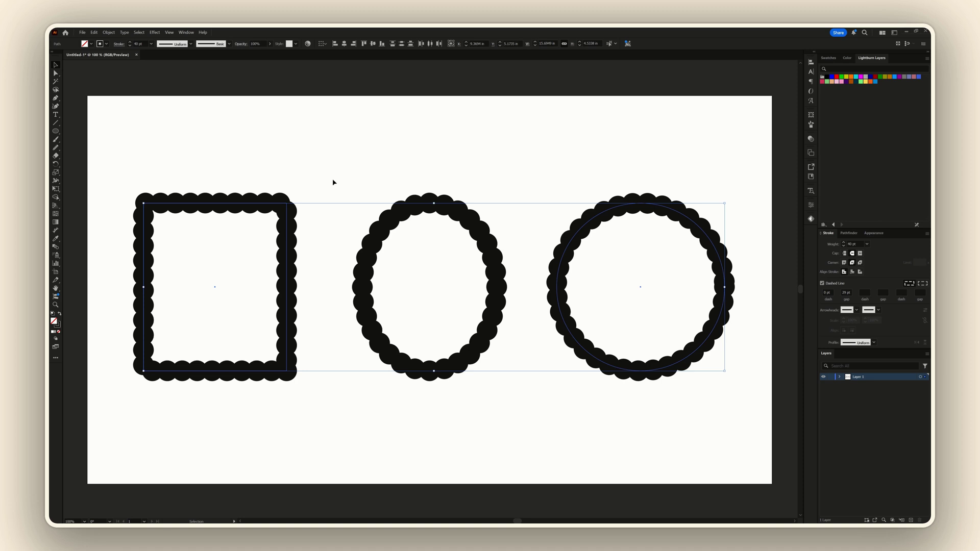
left_click(266, 167)
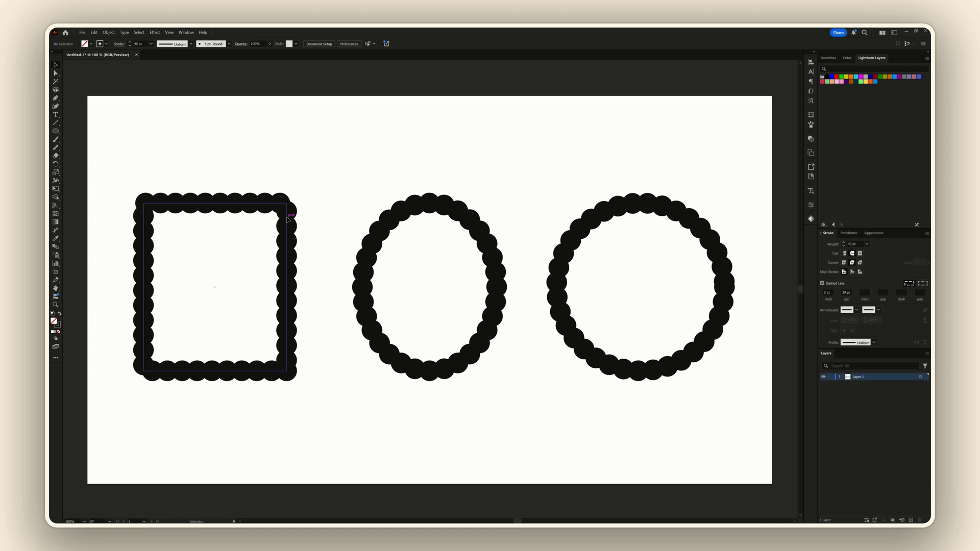
- Align the circle's dashes to corners and path ends, and raise its dot gap to 32 pt
left_click(289, 219)
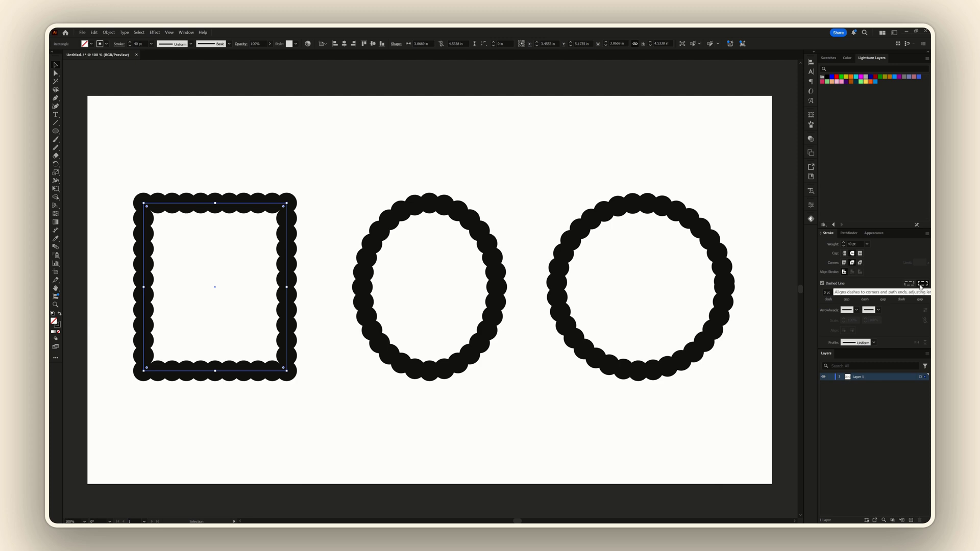
left_click(706, 231)
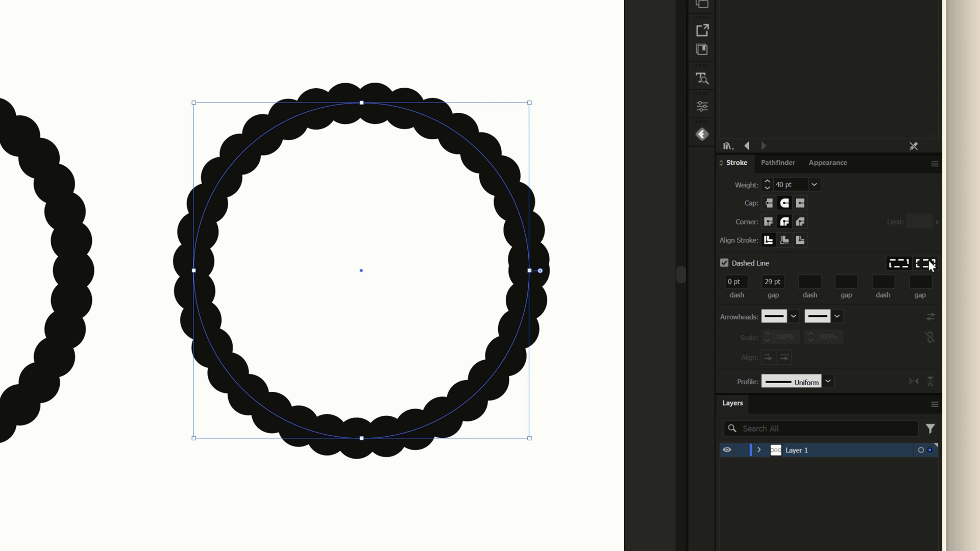
left_click(925, 264)
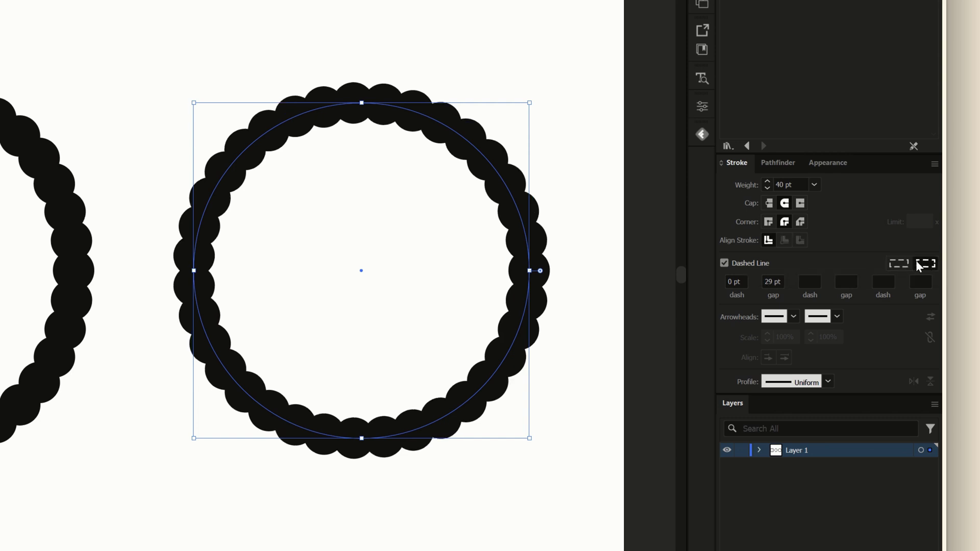
left_click(771, 282)
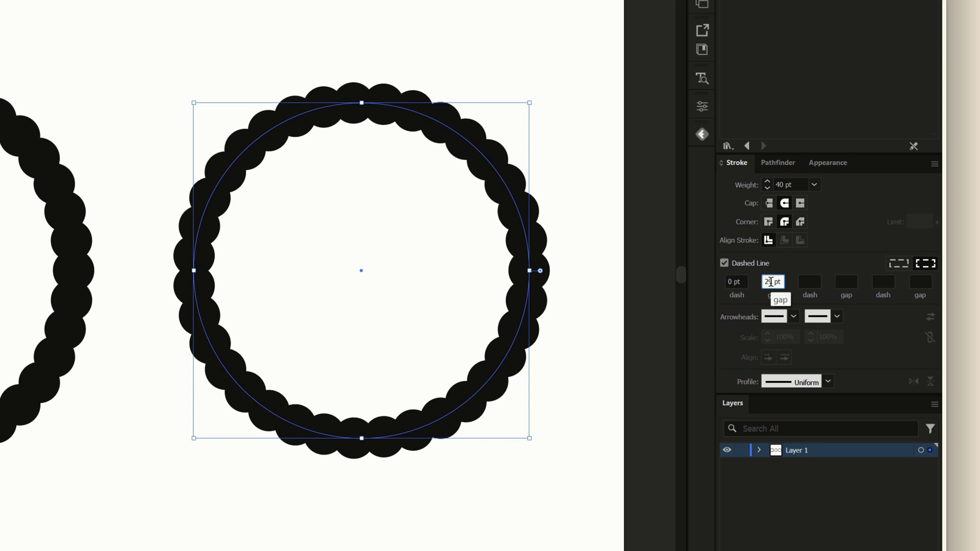
key("Up")
key("Up")
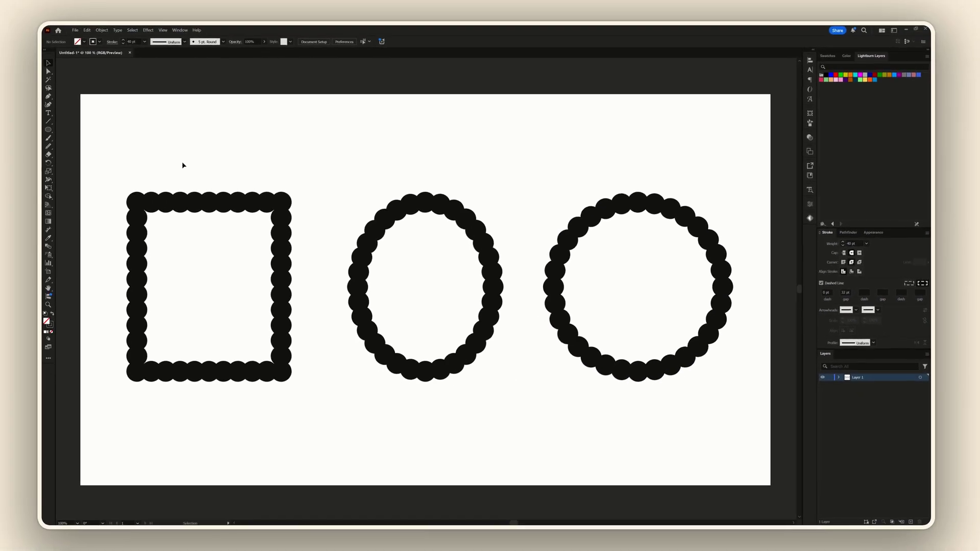
- Apply Expand Appearance and then Expand to all three scalloped shapes, turning them into grouped filled circles
left_click_drag(0, 24, 300, 330)
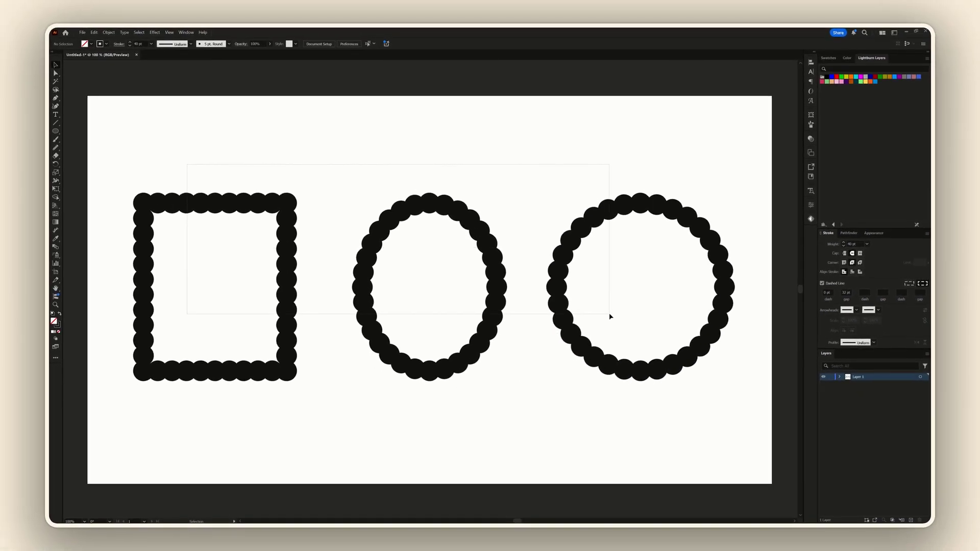
left_click_drag(610, 317, 610, 316)
left_click(459, 158)
left_click_drag(415, 236, 621, 306)
left_click(109, 32)
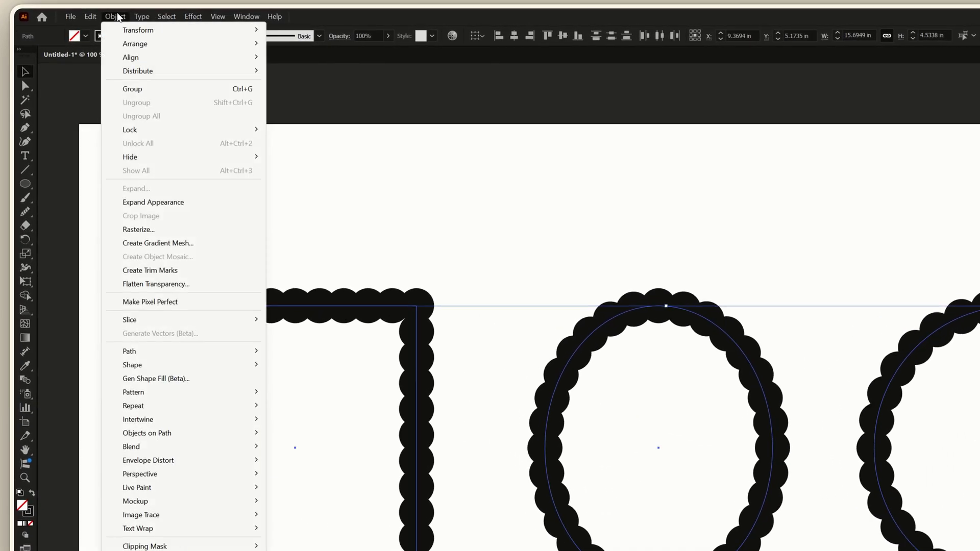
left_click(155, 203)
left_click(108, 17)
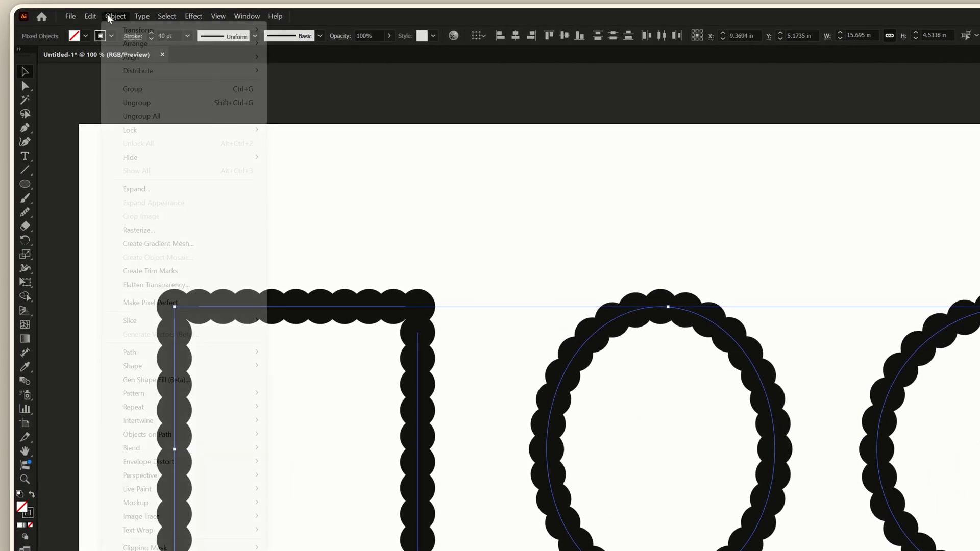
left_click(148, 188)
left_click(735, 484)
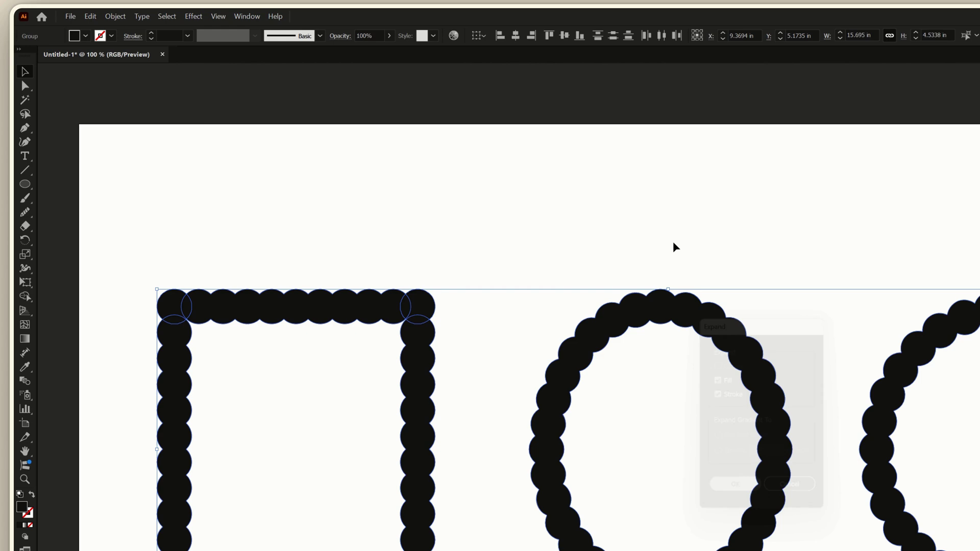
left_click(675, 237)
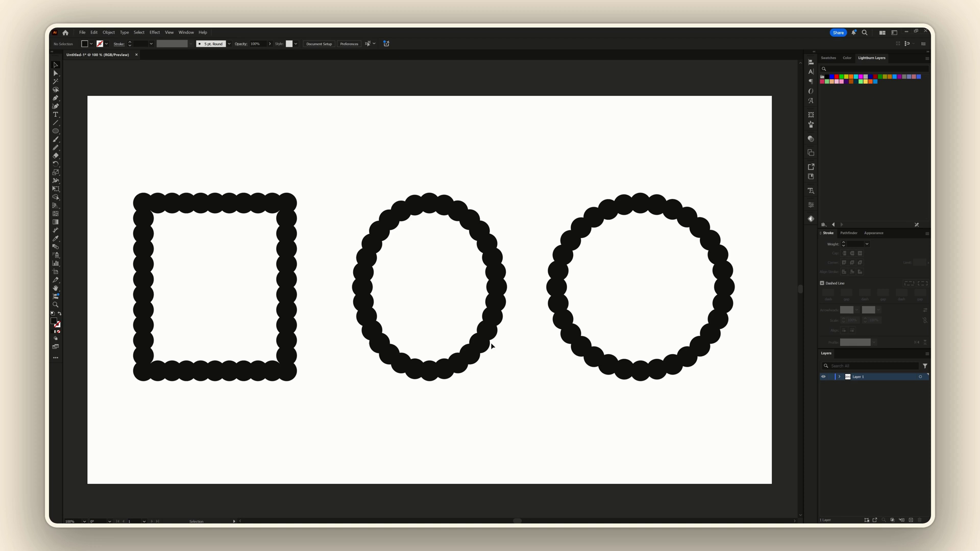
- Delete the oval's and circle's inner paths, then swap fill and stroke to make thin outlines
left_click(492, 281)
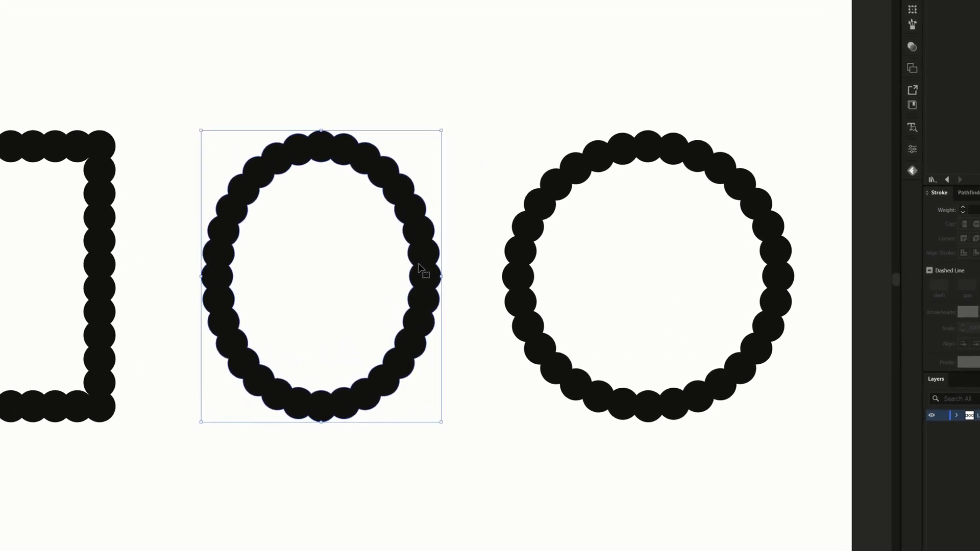
key("a")
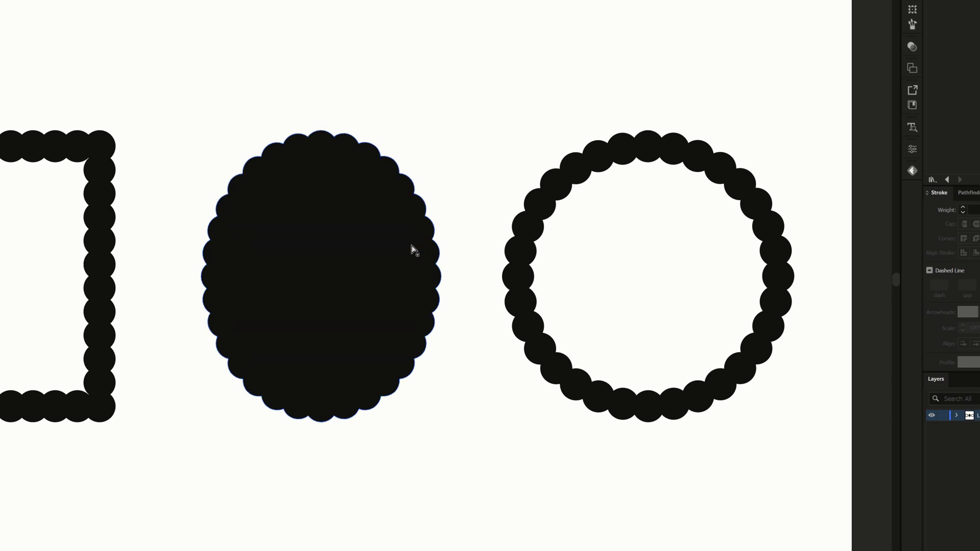
left_click(533, 248)
key("v")
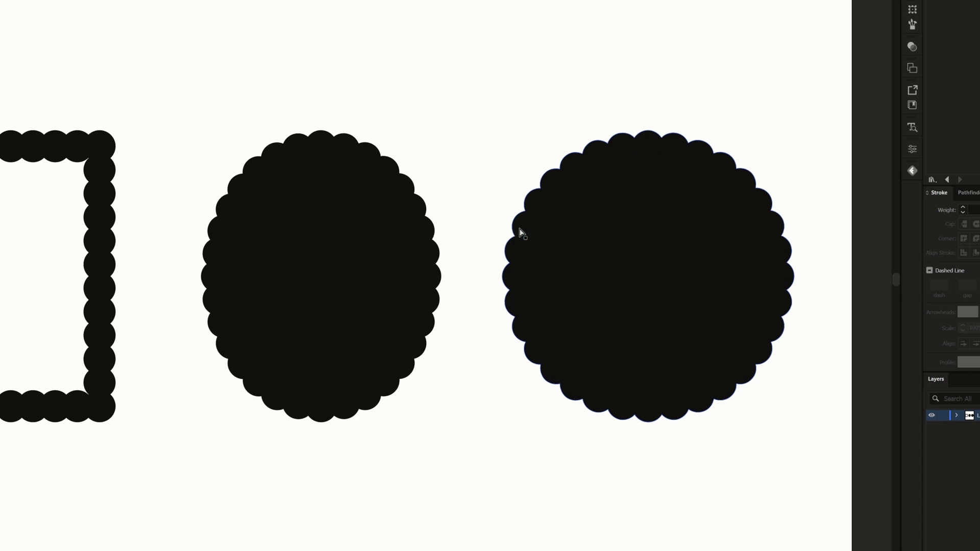
left_click_drag(252, 54, 566, 169)
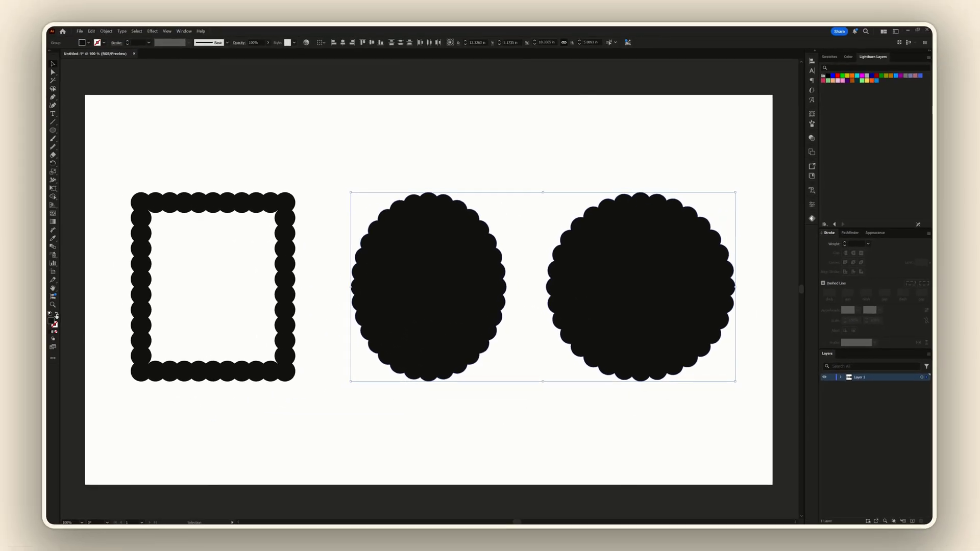
key("shift+x")
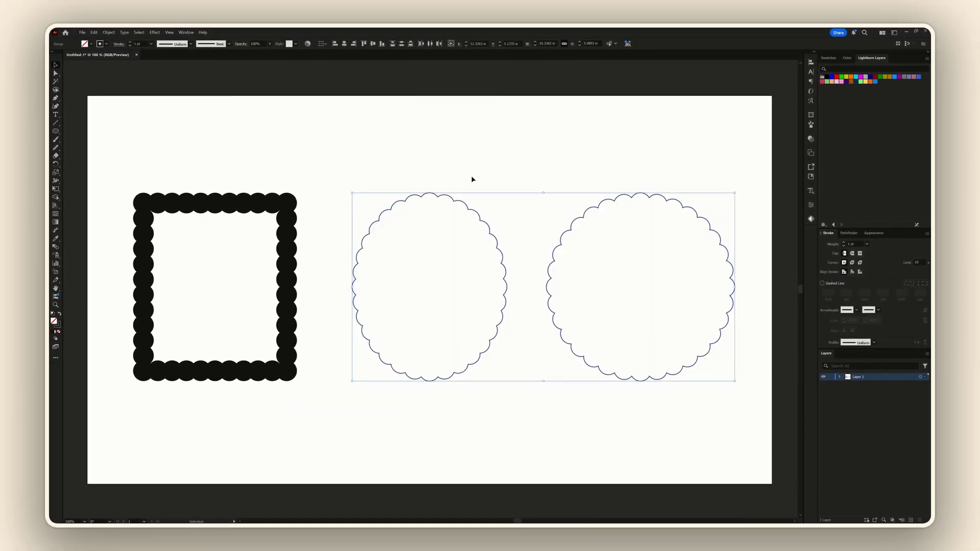
- Unite the rectangle's circles with Pathfinder and copy the oval's thin outline style onto it
left_click(288, 221)
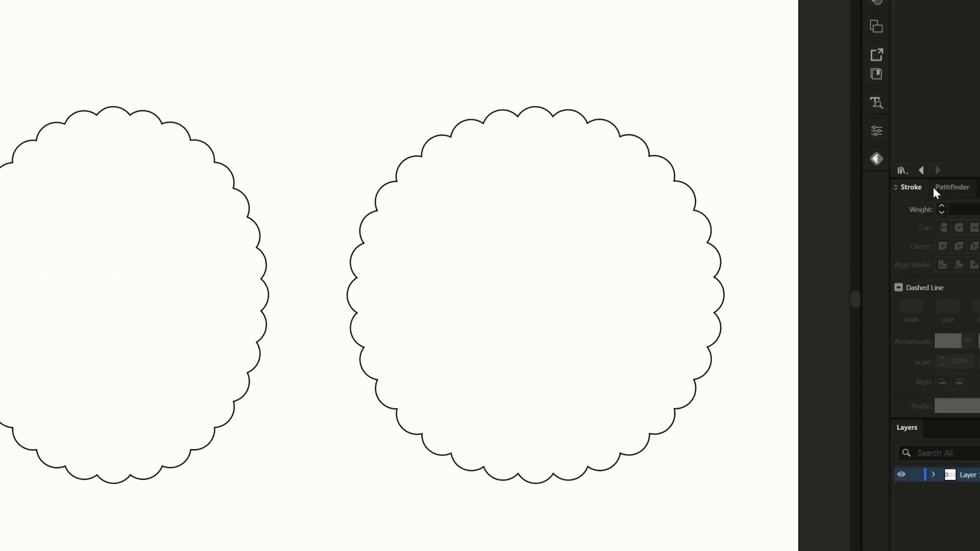
left_click(938, 187)
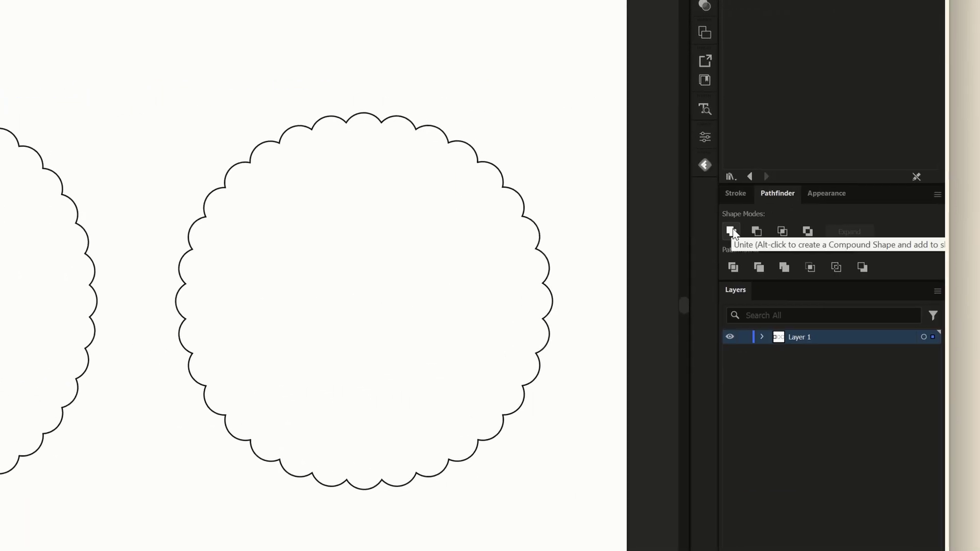
left_click(732, 231)
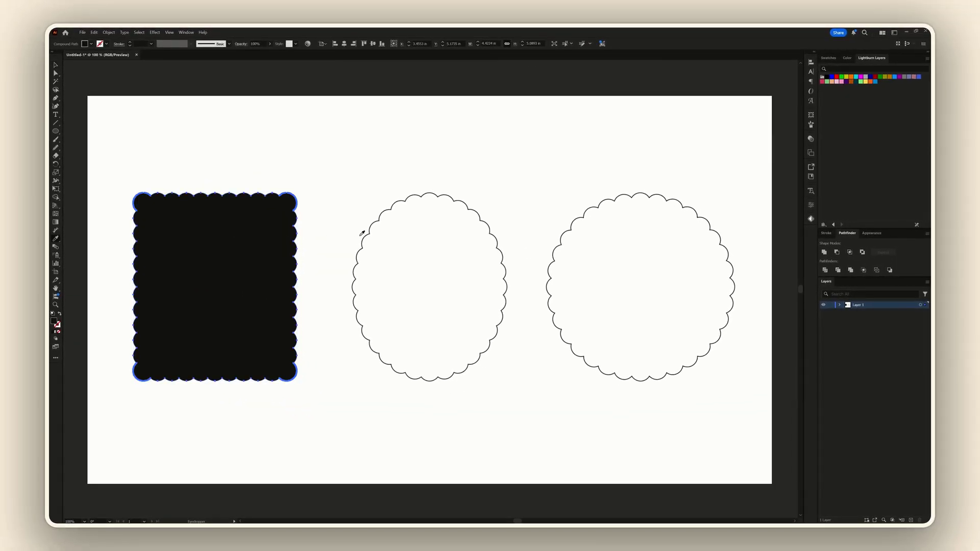
left_click(369, 231)
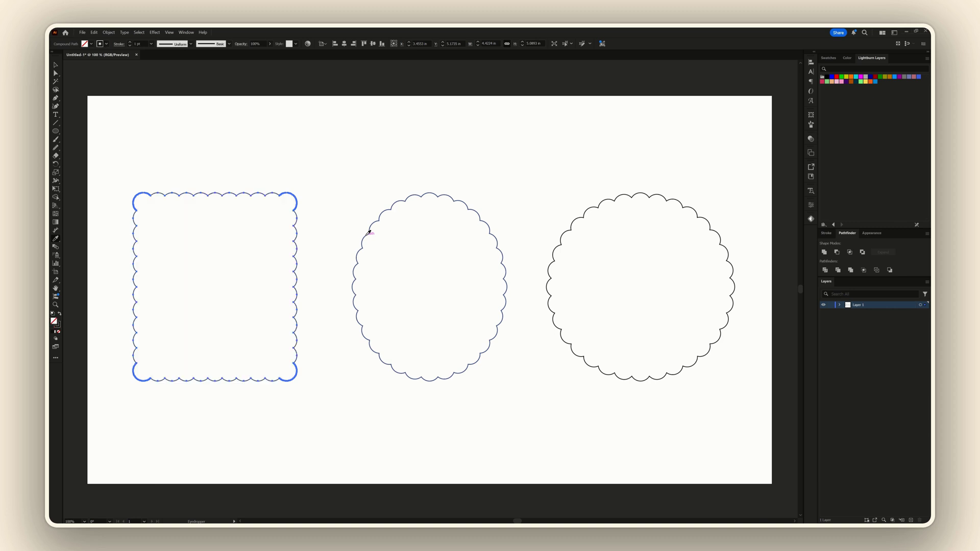
key("v")
left_click(384, 170)
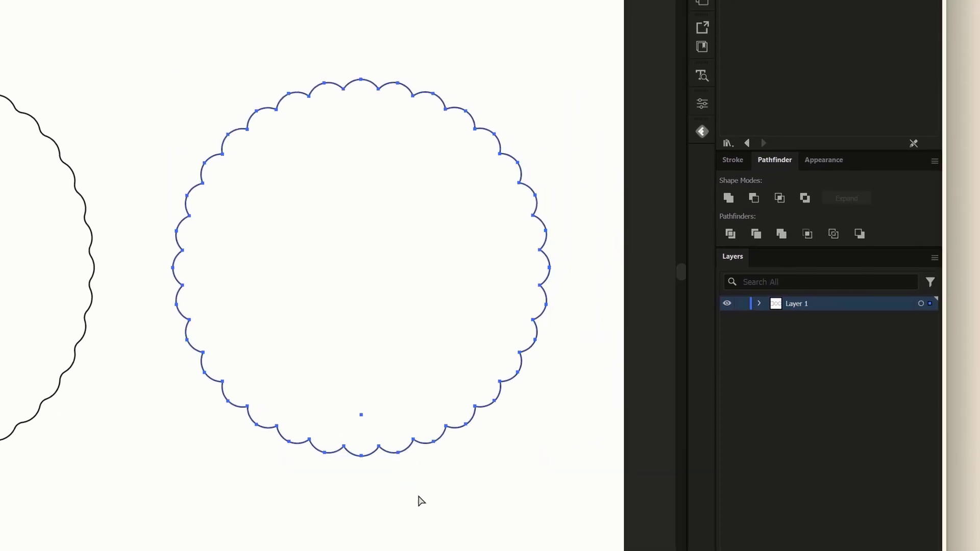
- Unite the circle's path and round its scallops to a 0.15 in corner radius
left_click(730, 198)
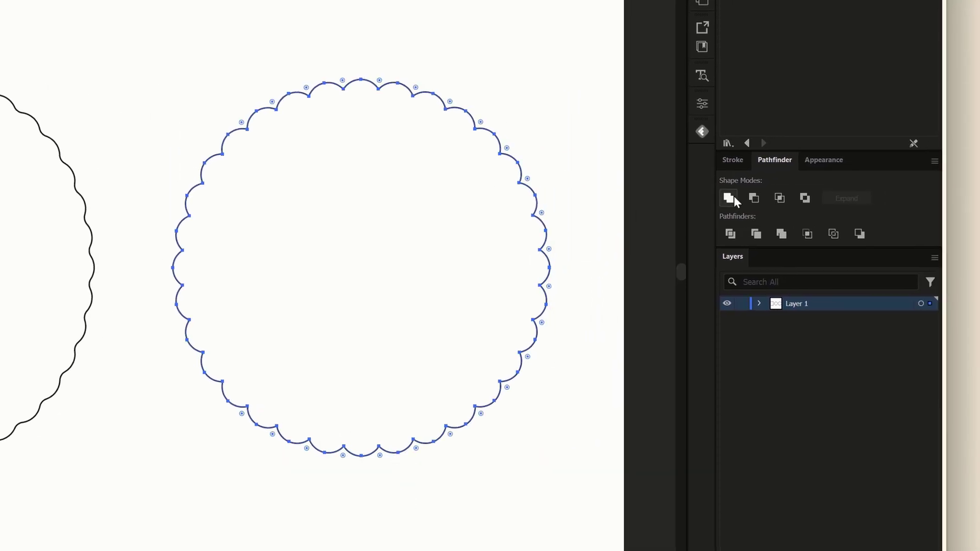
left_click_drag(380, 456, 381, 461)
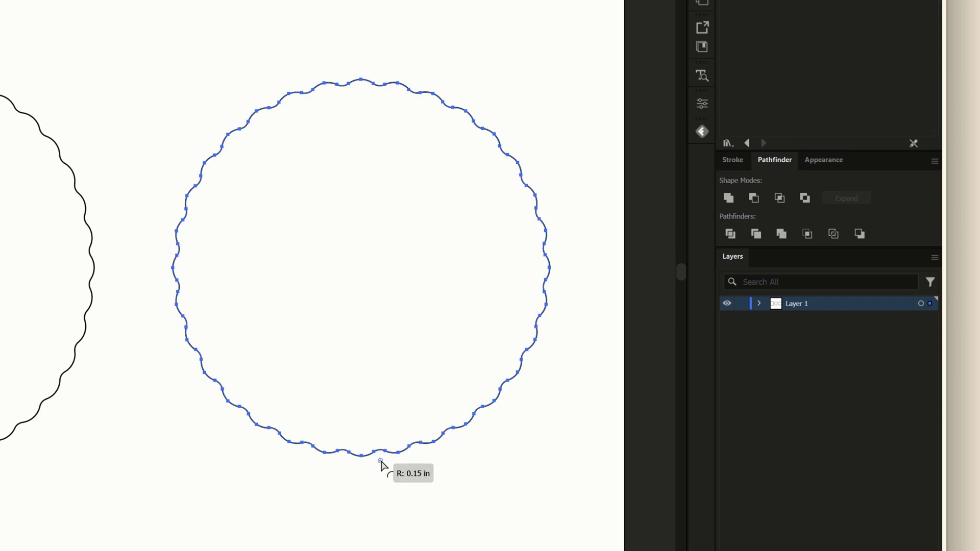
key("ctrl+shift+a")
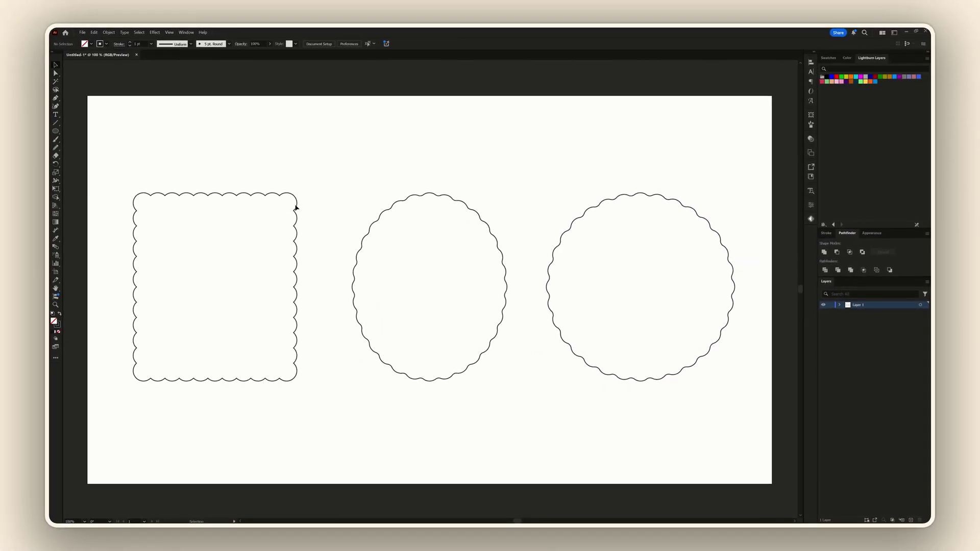
- Simplify the rectangle's path and round its scallops to a 0.15 in corner radius
left_click(297, 207)
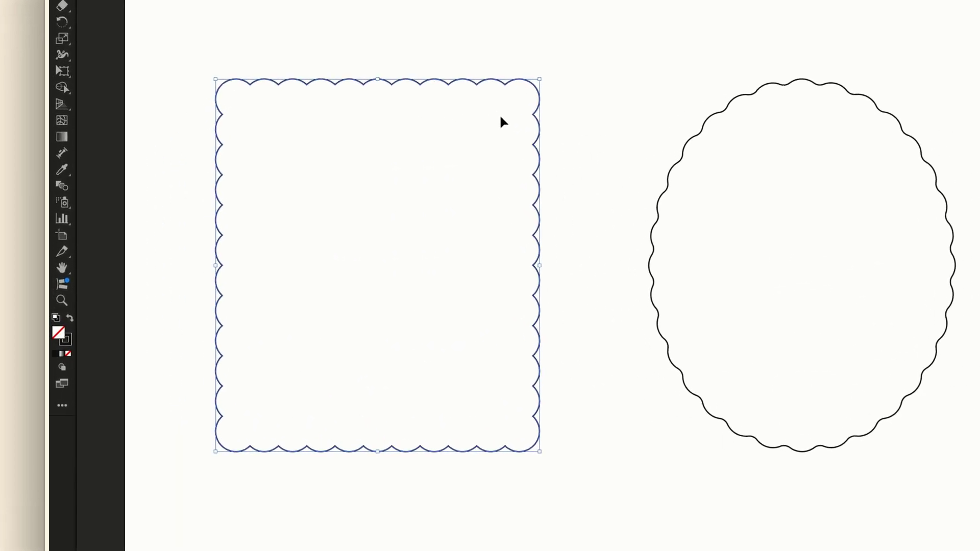
key("a")
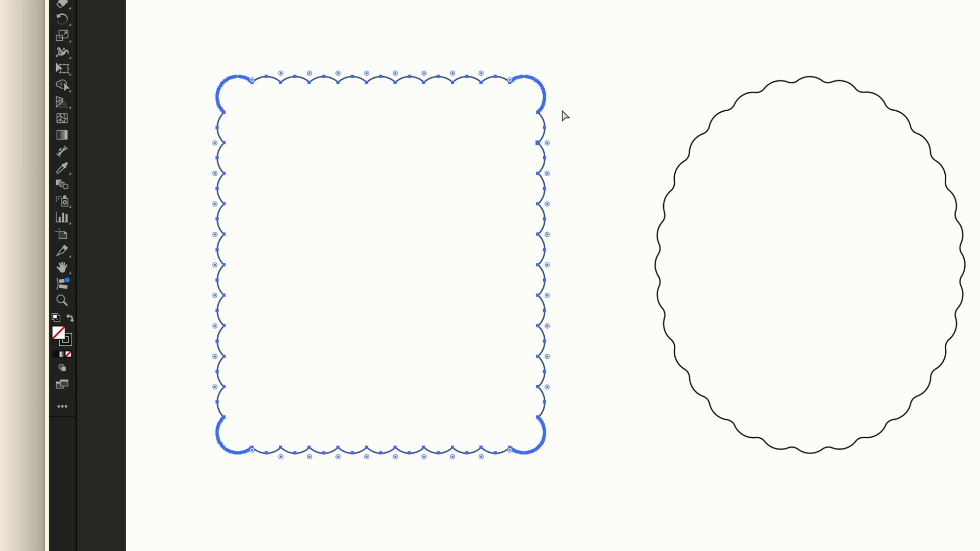
left_click(91, 6)
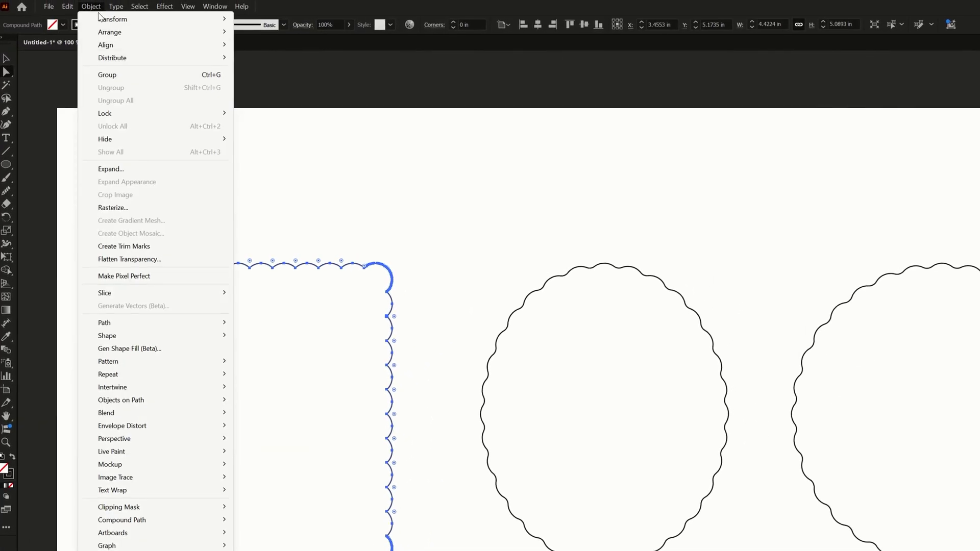
mouse_move(153, 323)
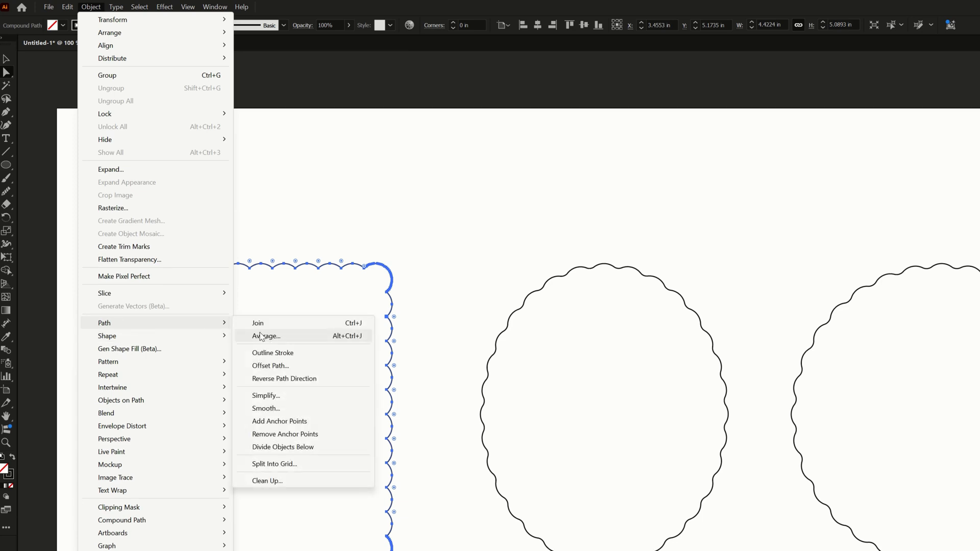
left_click(265, 396)
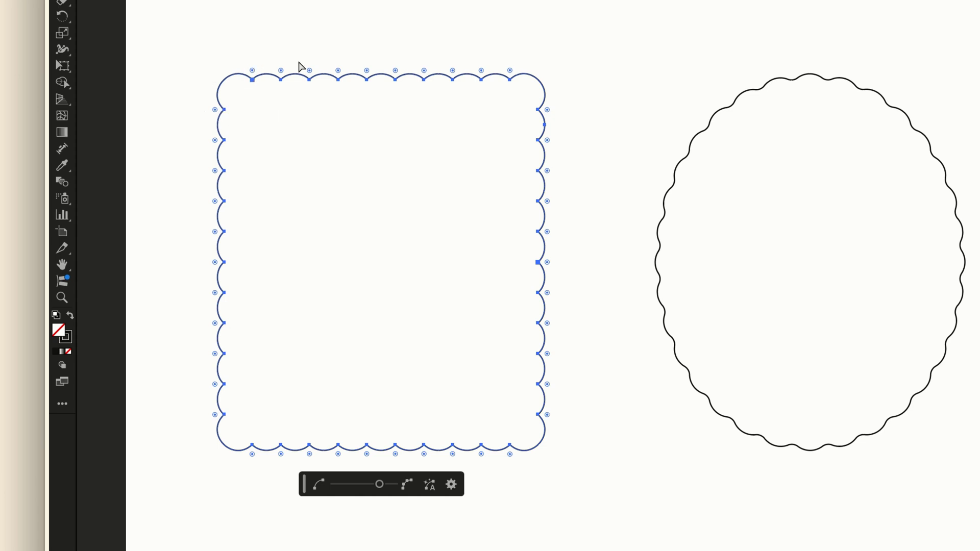
left_click_drag(510, 70, 509, 66)
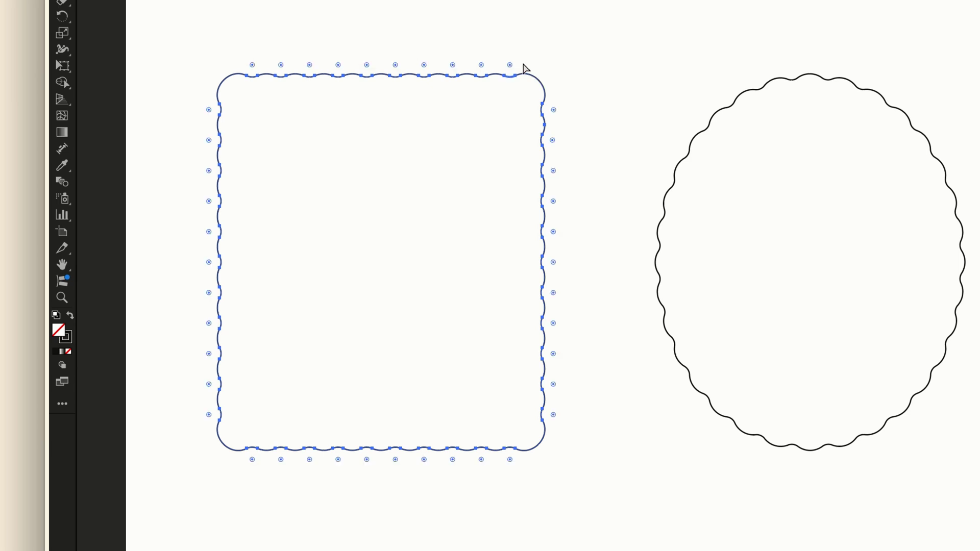